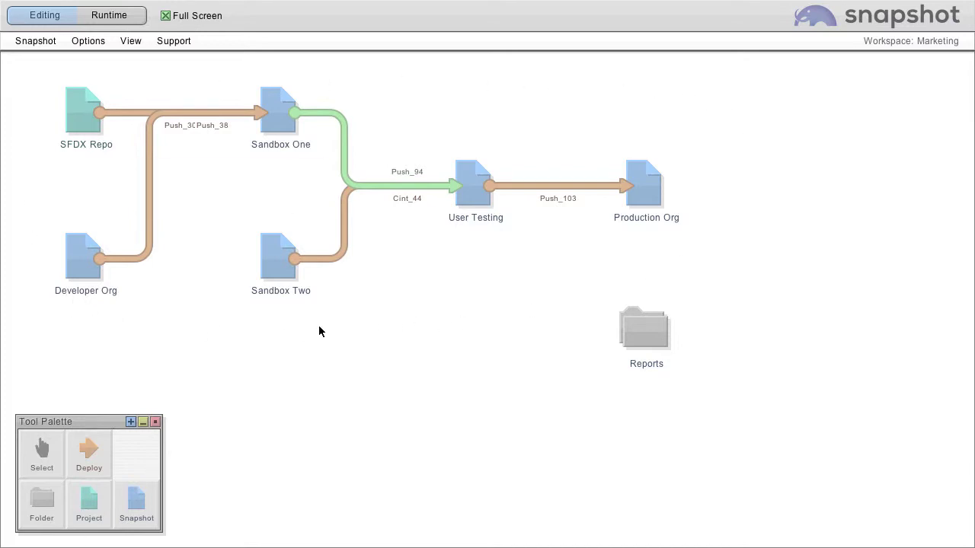
# Step: Open the Field Usage report for the Production Org snapshot
pyautogui.rightClick(642, 187)
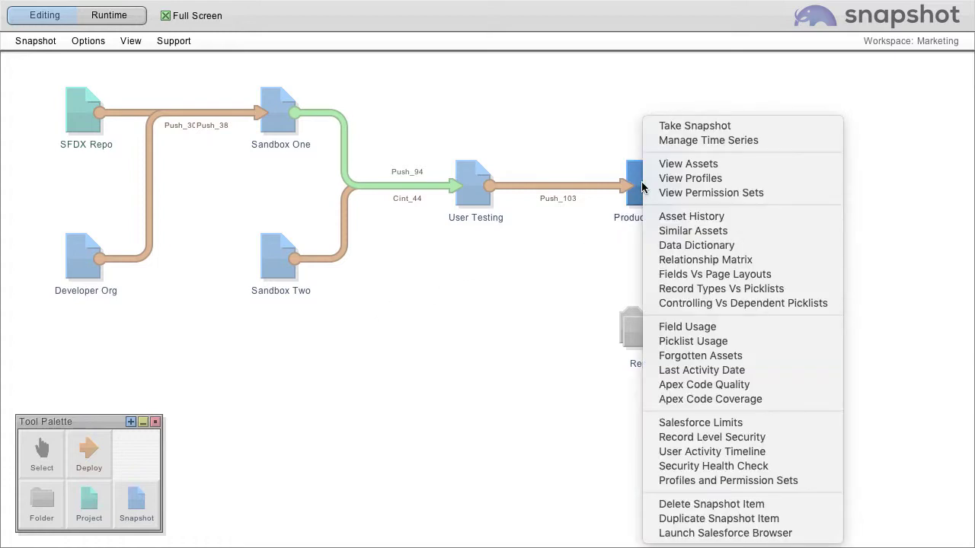
pyautogui.click(687, 328)
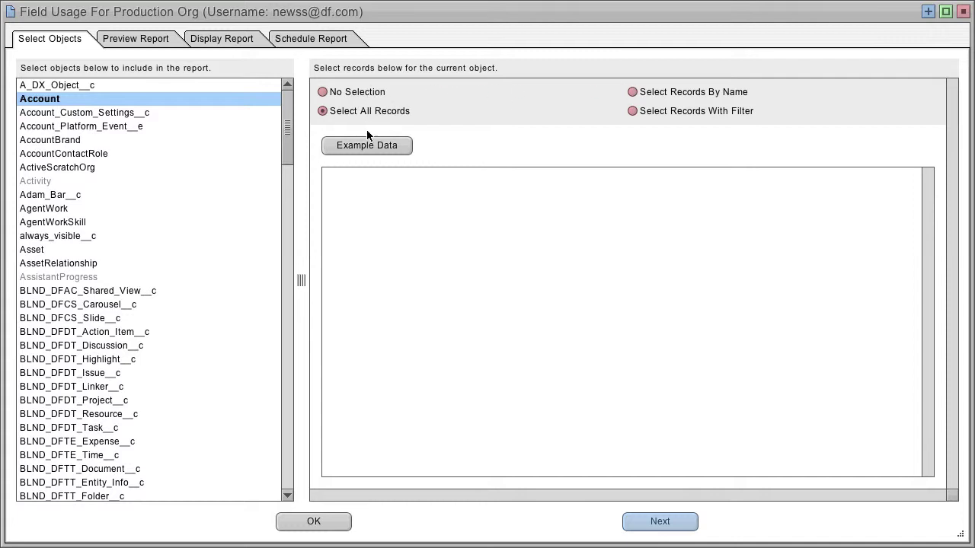
# Step: Look through the by-name and filter record selection options for the Account object, and return to selecting all records
pyautogui.click(676, 91)
pyautogui.click(454, 145)
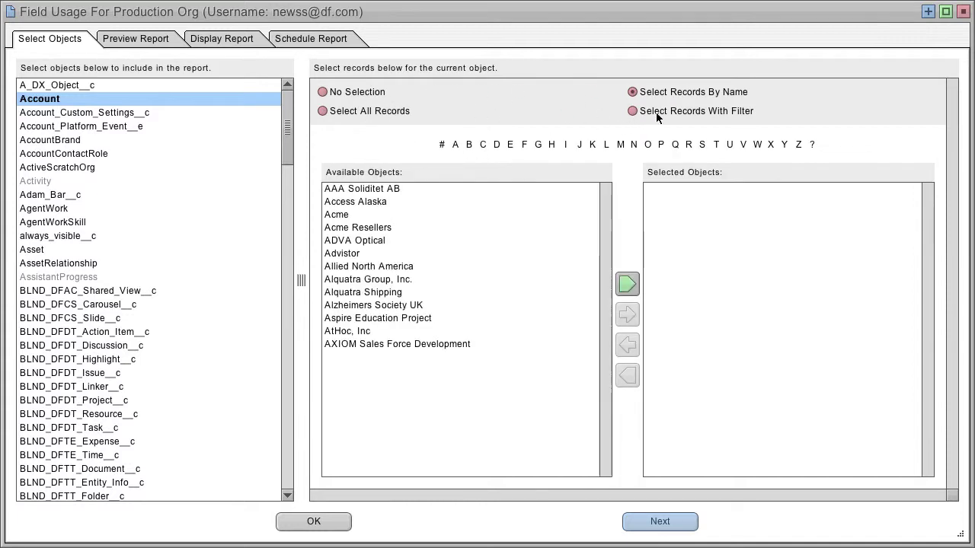
pyautogui.click(674, 109)
pyautogui.click(446, 159)
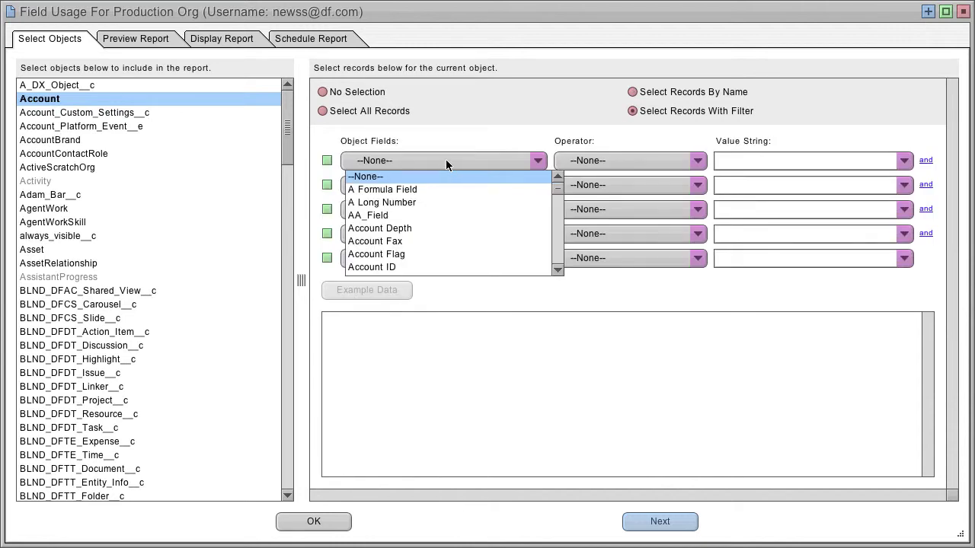
pyautogui.click(446, 160)
pyautogui.click(377, 112)
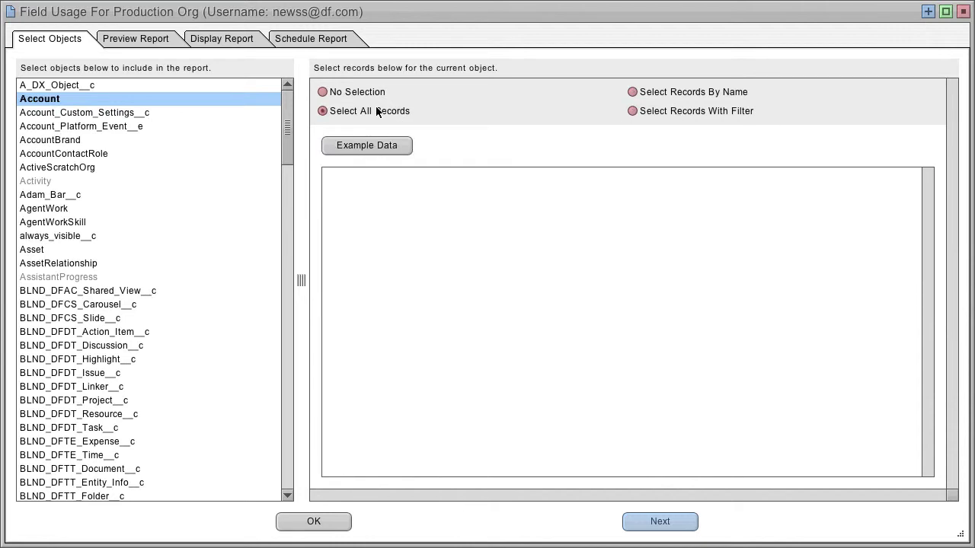
# Step: Preview the Account field usage report and inspect the least popular values of the first listed fields, from A_Formula_Field__c to BillingAddress
pyautogui.click(163, 40)
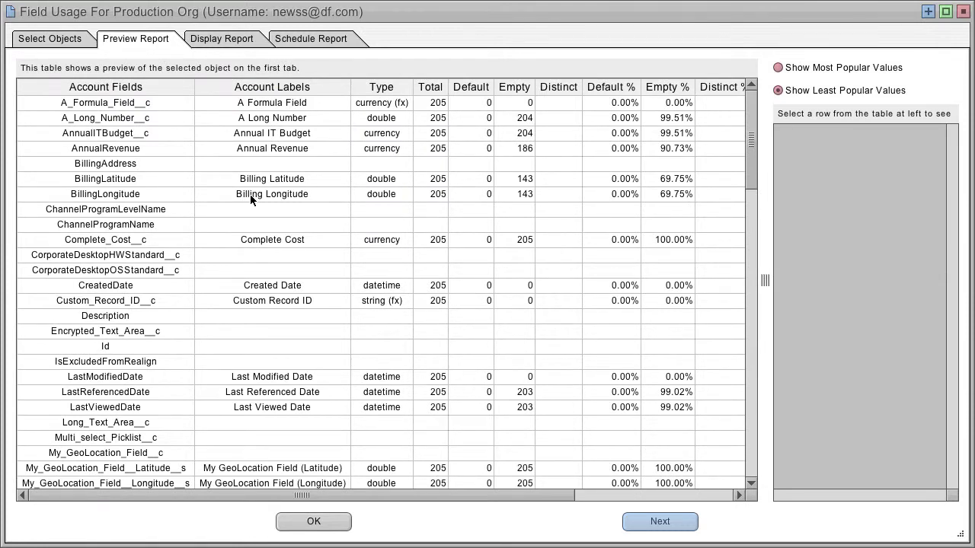
pyautogui.click(156, 102)
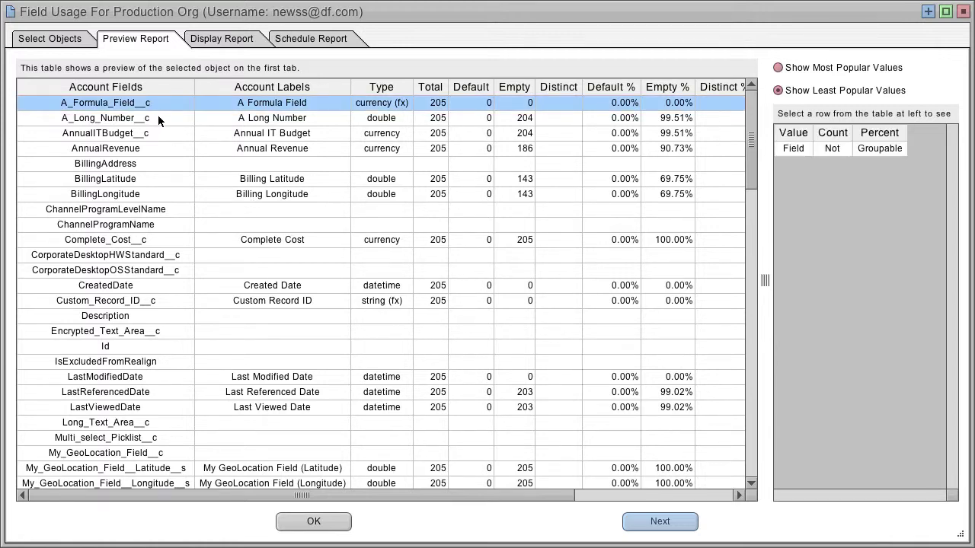
pyautogui.click(160, 119)
pyautogui.click(159, 133)
pyautogui.click(161, 146)
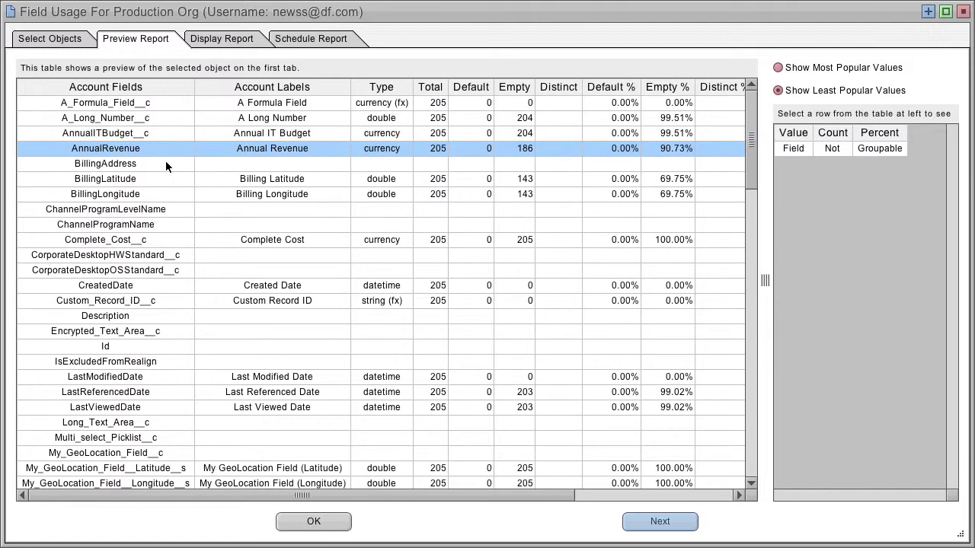
pyautogui.click(165, 164)
pyautogui.click(569, 184)
# Step: Widen the preview table to show the Distinct % column and inspect the value distributions of the Name and BillingState fields
pyautogui.moveTo(752, 145); pyautogui.dragTo(762, 437)
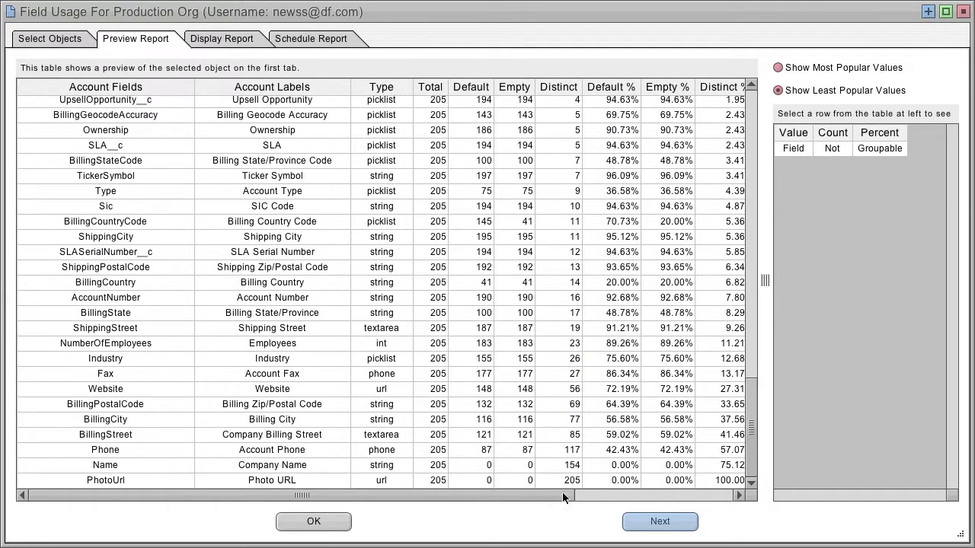
pyautogui.moveTo(765, 280); pyautogui.dragTo(870, 281)
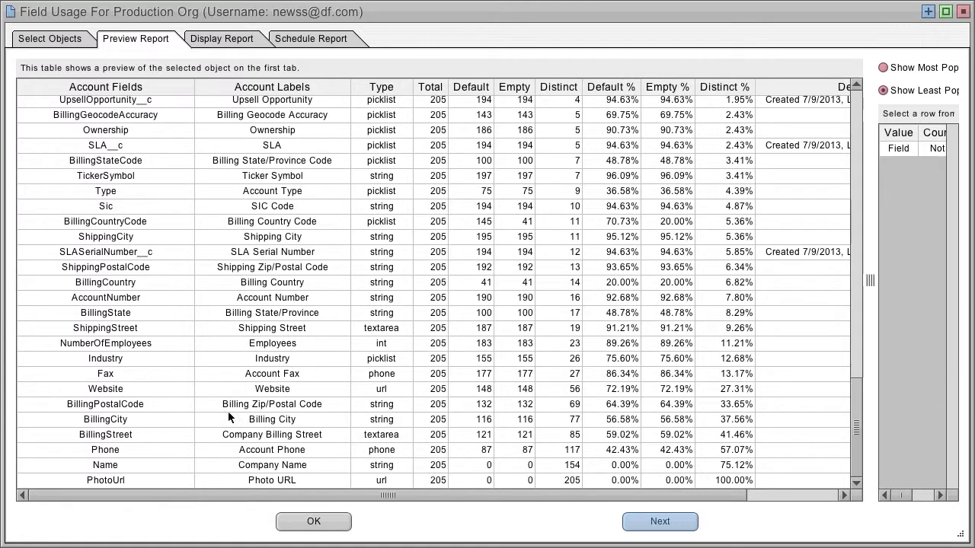
pyautogui.click(120, 465)
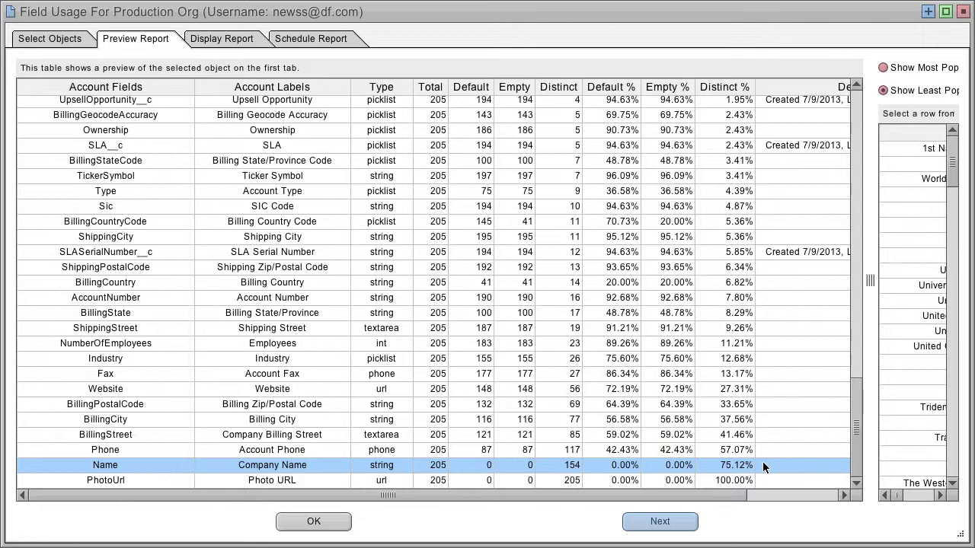
pyautogui.click(104, 312)
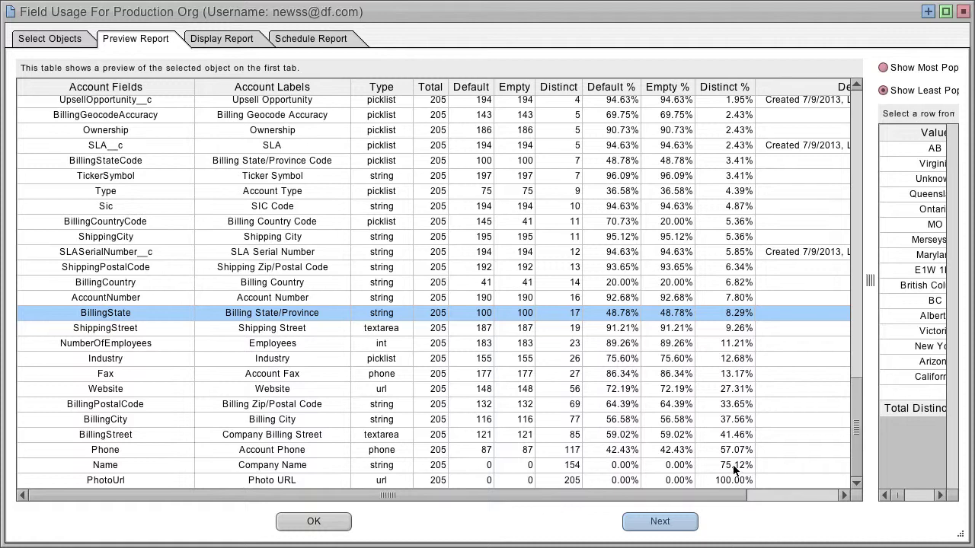
# Step: Inspect the usage of the SicDesc field and examine the Details column for field creation and modification dates
pyautogui.moveTo(855, 392); pyautogui.dragTo(855, 281)
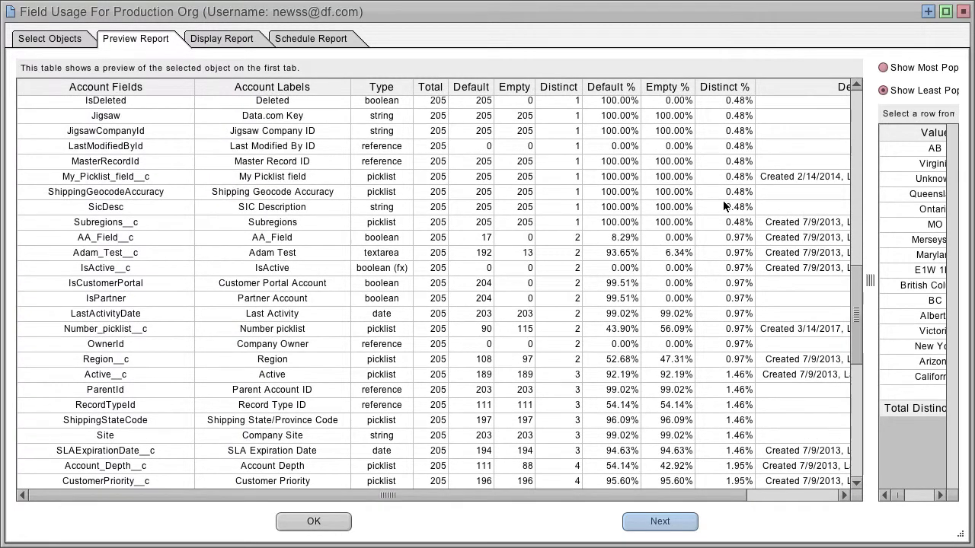
pyautogui.click(139, 207)
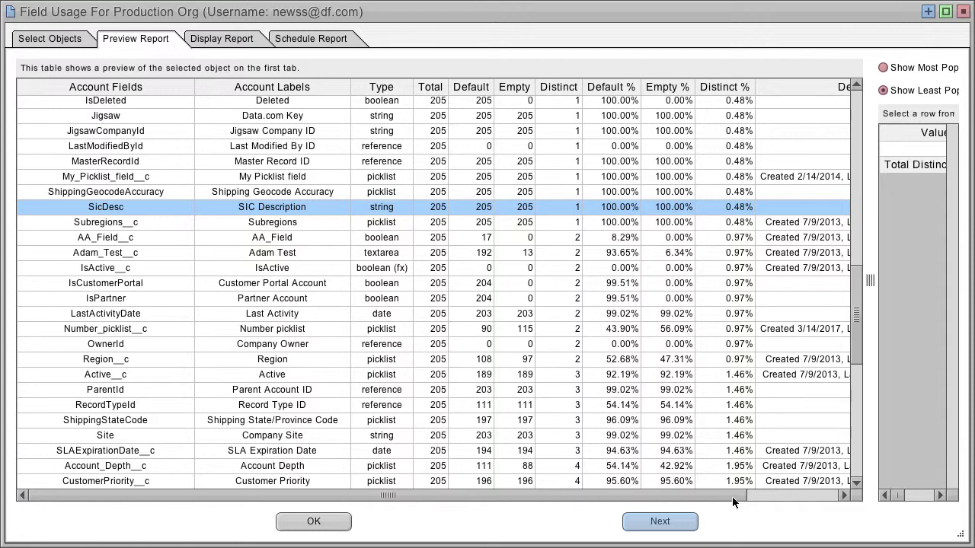
pyautogui.moveTo(732, 496); pyautogui.dragTo(854, 492)
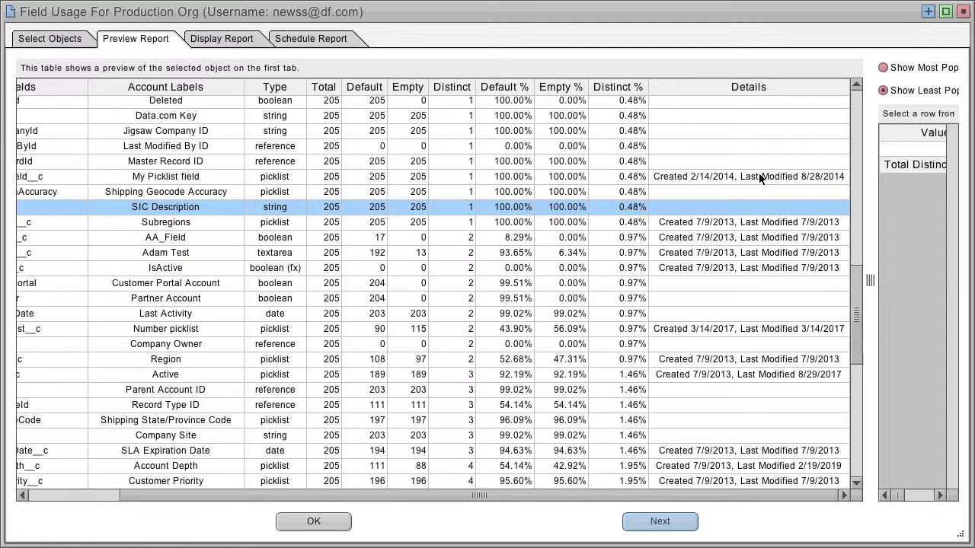
pyautogui.moveTo(858, 276); pyautogui.dragTo(869, 415)
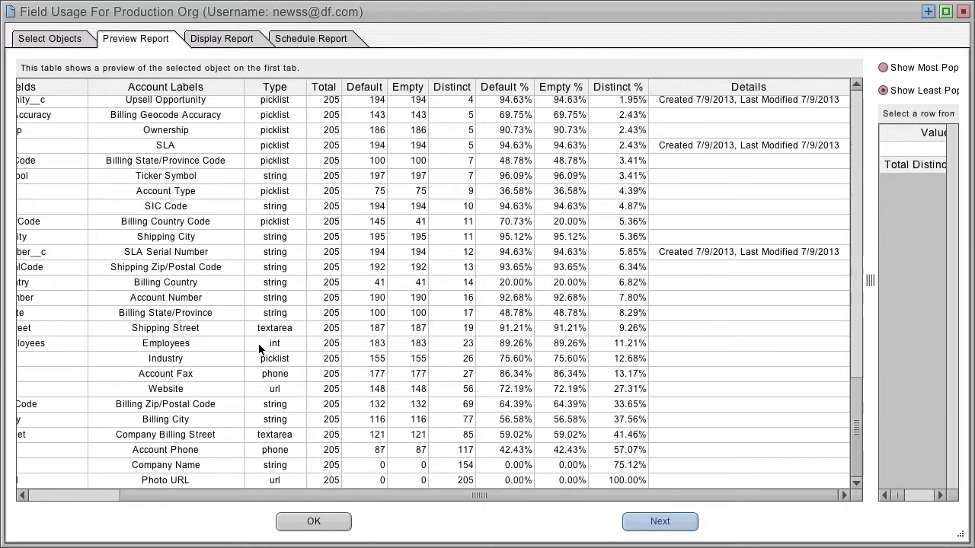
# Step: Enlarge the value distribution area and examine the distinct values of the Company Billing Street and Account Phone fields
pyautogui.moveTo(869, 281); pyautogui.dragTo(605, 282)
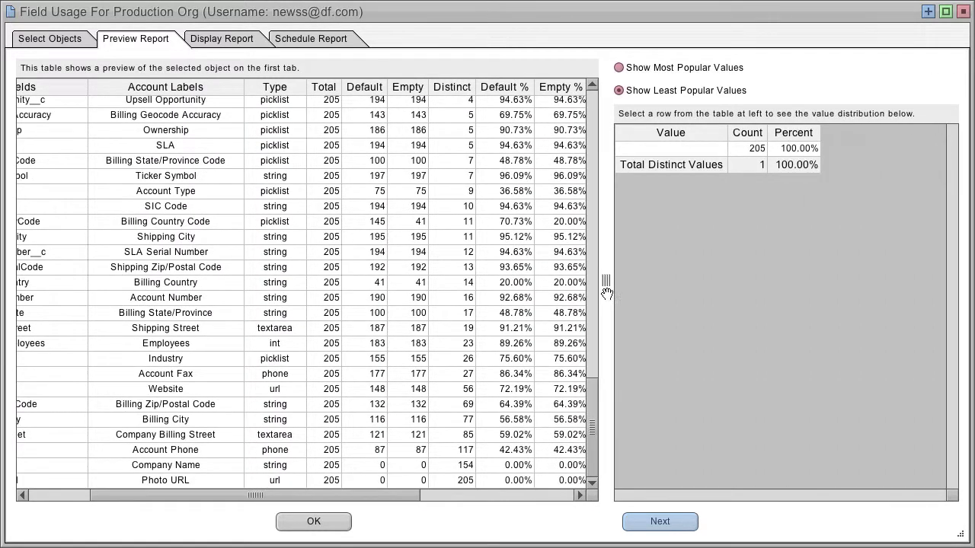
pyautogui.click(443, 433)
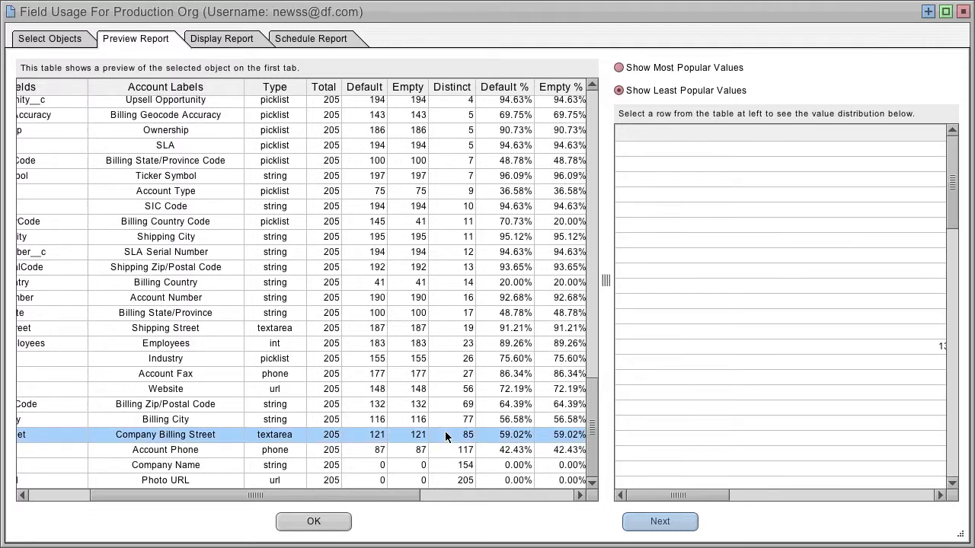
pyautogui.click(519, 449)
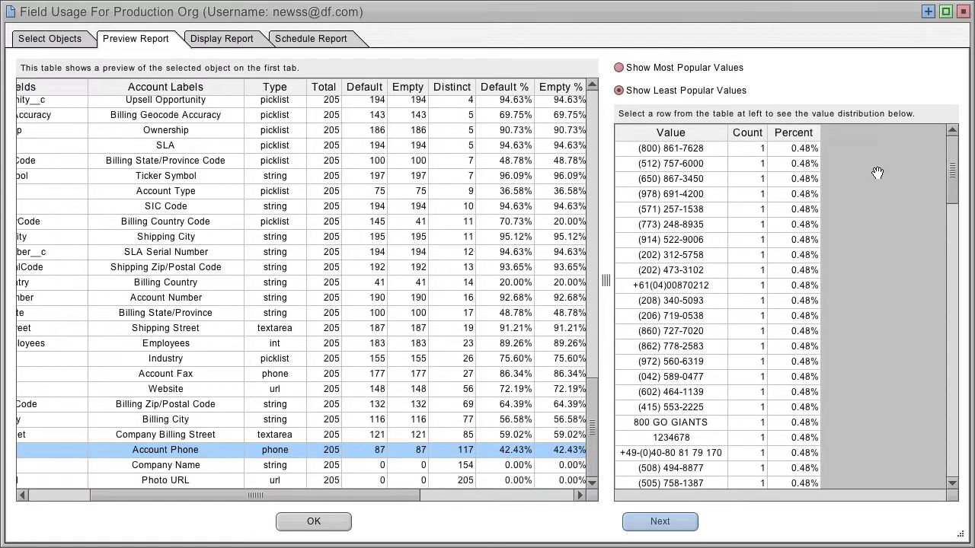
pyautogui.moveTo(953, 186); pyautogui.dragTo(961, 479)
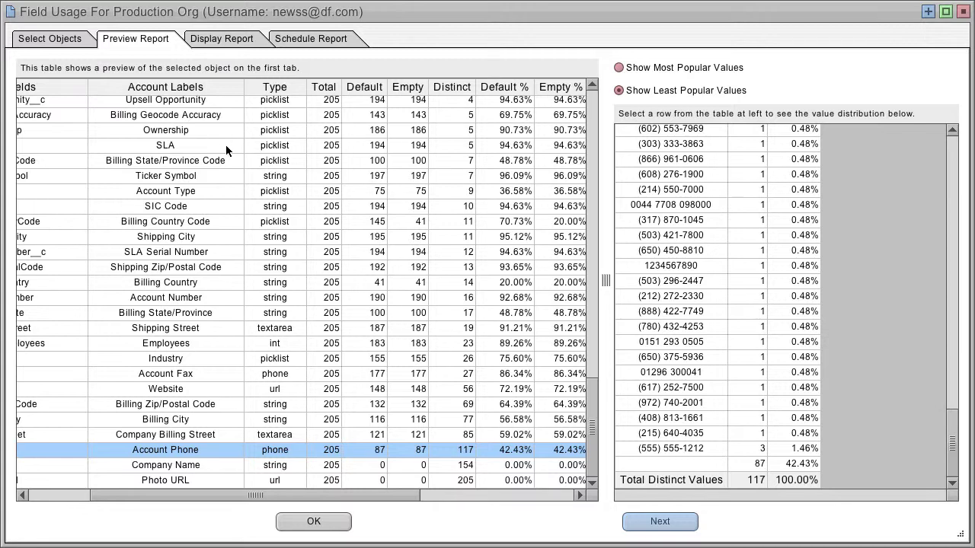
# Step: Add the Adam_Bar__c object to the Field Usage report with all of its records selected
pyautogui.click(60, 41)
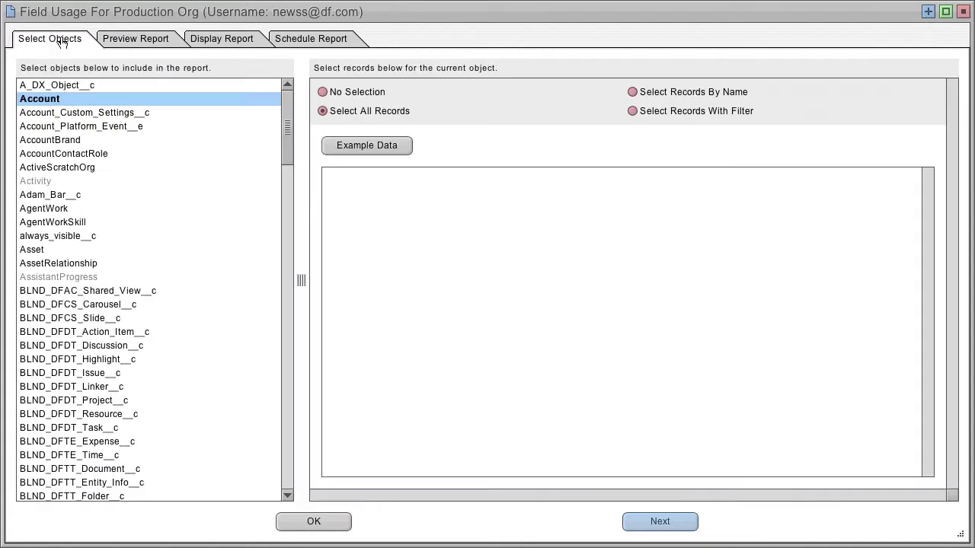
pyautogui.click(58, 195)
pyautogui.click(365, 112)
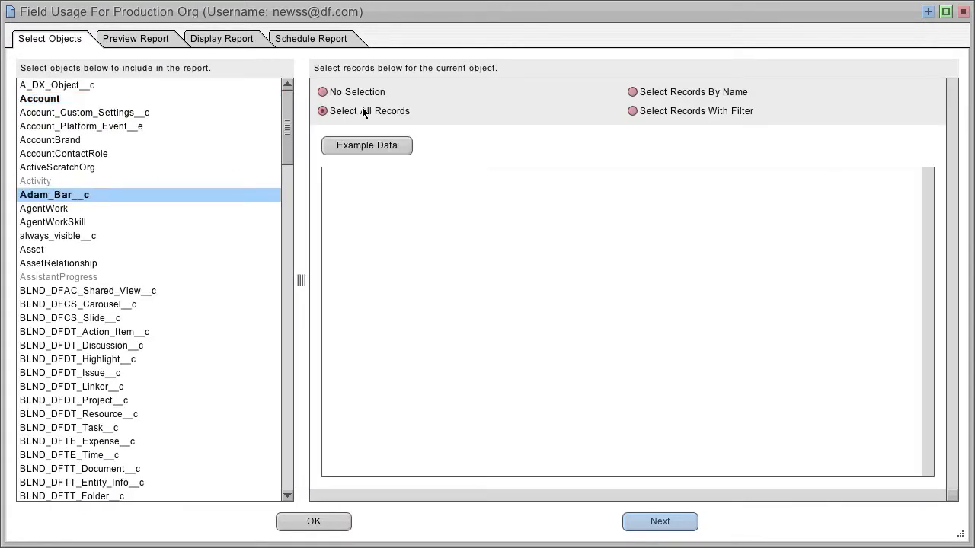
# Step: Display the full Field Usage report, check its available export formats without exporting, and close the report
pyautogui.click(231, 39)
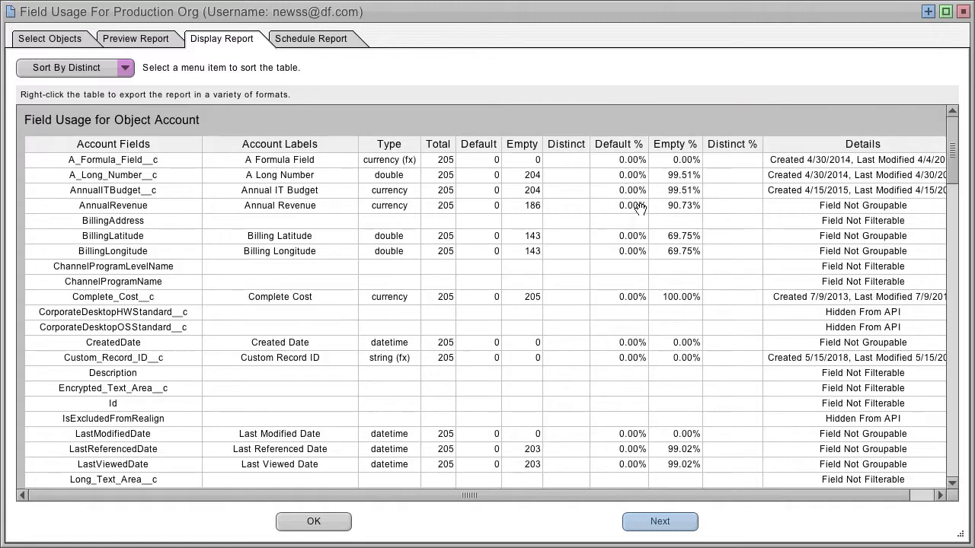
pyautogui.rightClick(638, 208)
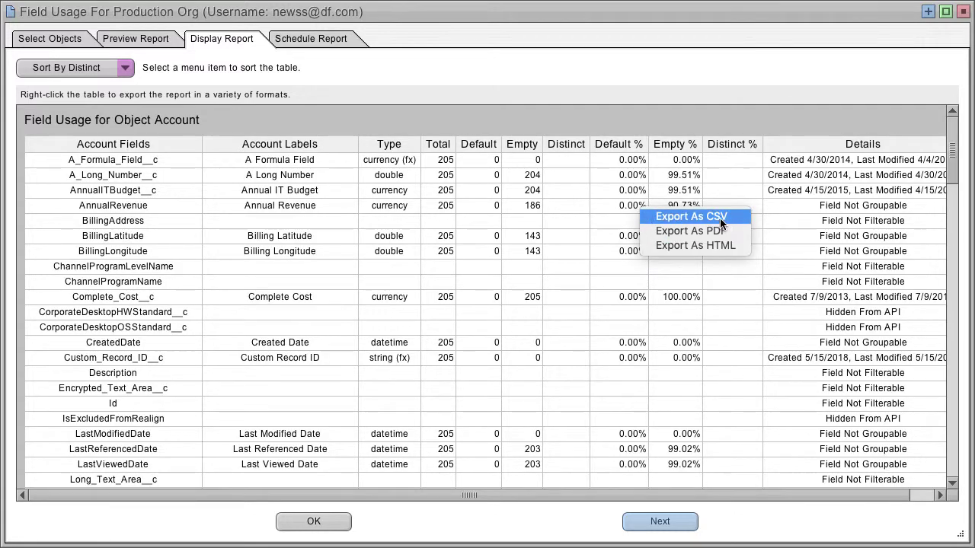
pyautogui.click(586, 210)
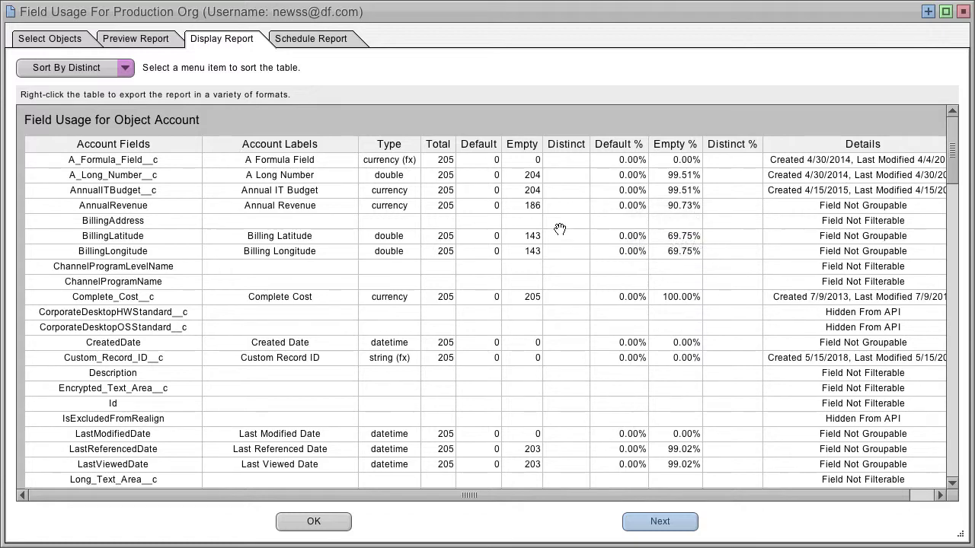
pyautogui.click(309, 524)
# Step: Open the Picklist Usage report for the Production Org snapshot and preview it for the Account object
pyautogui.rightClick(644, 190)
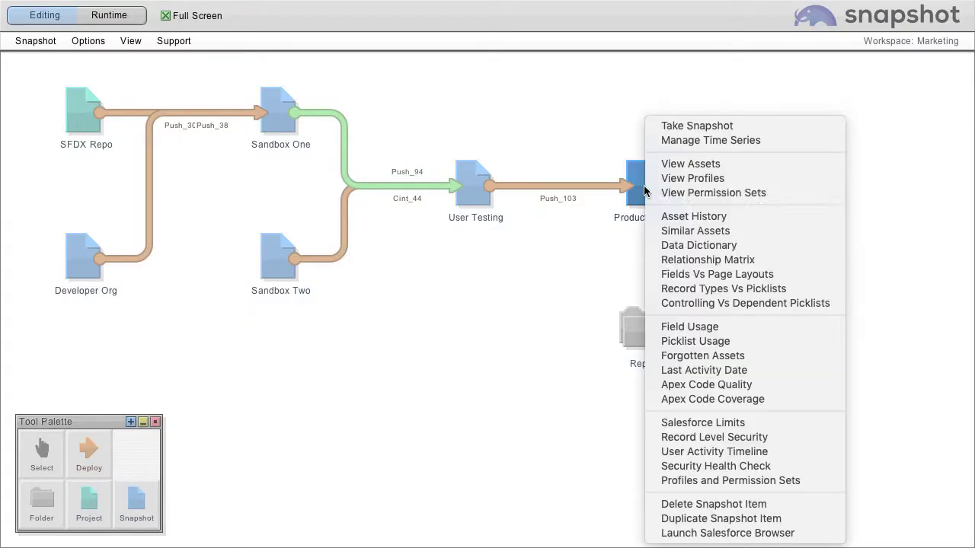
pyautogui.click(715, 344)
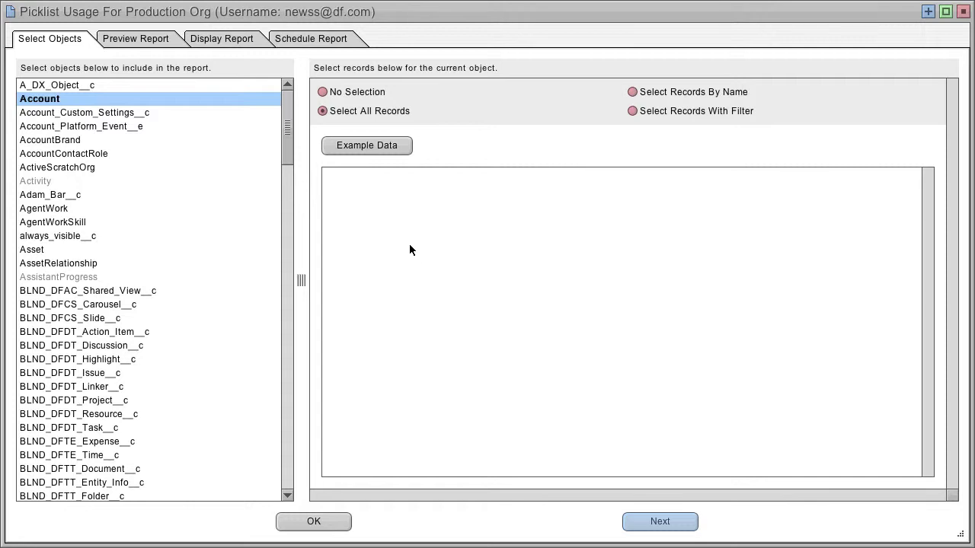
pyautogui.click(144, 42)
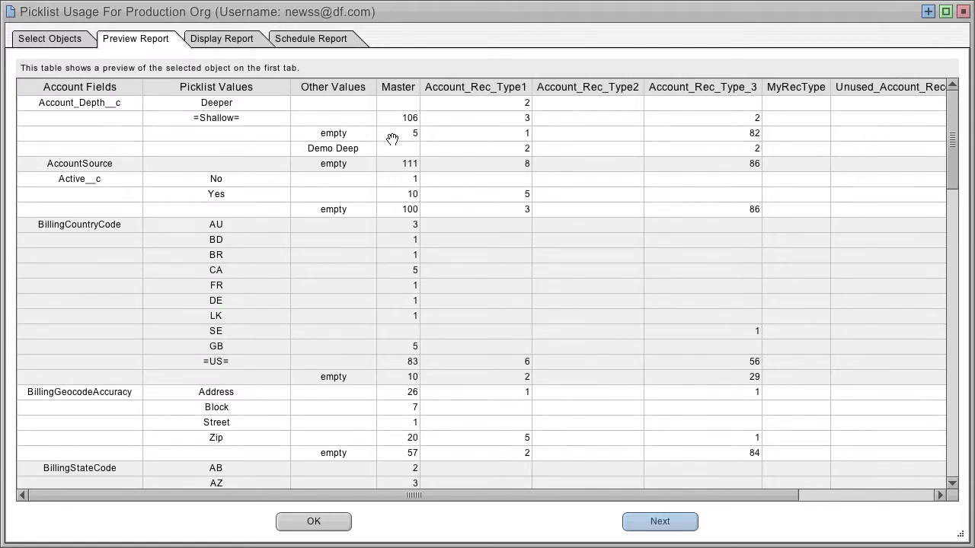
# Step: Examine the Account picklist values by record type and by total count and percent, and close the Picklist Usage report
pyautogui.moveTo(786, 495); pyautogui.dragTo(936, 502)
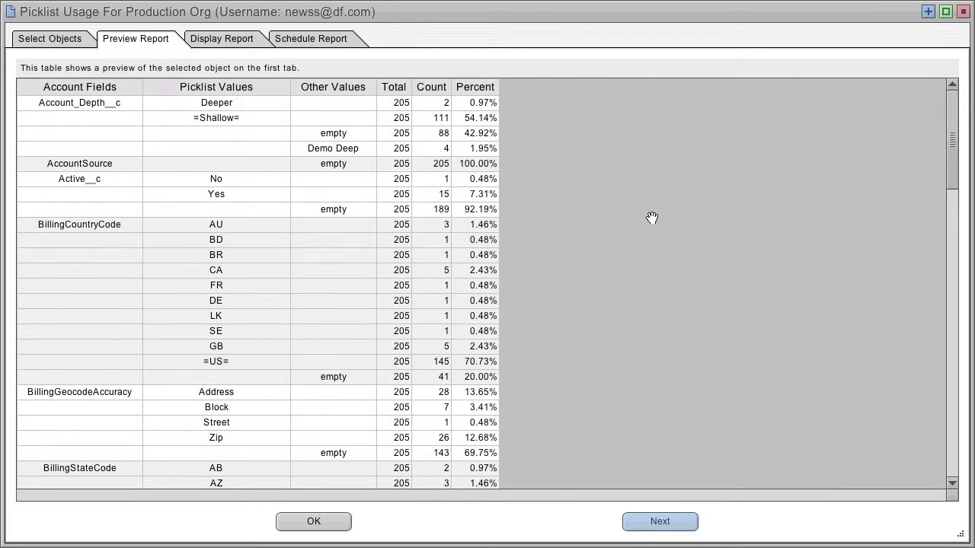
pyautogui.rightClick(399, 162)
pyautogui.click(608, 160)
pyautogui.click(315, 522)
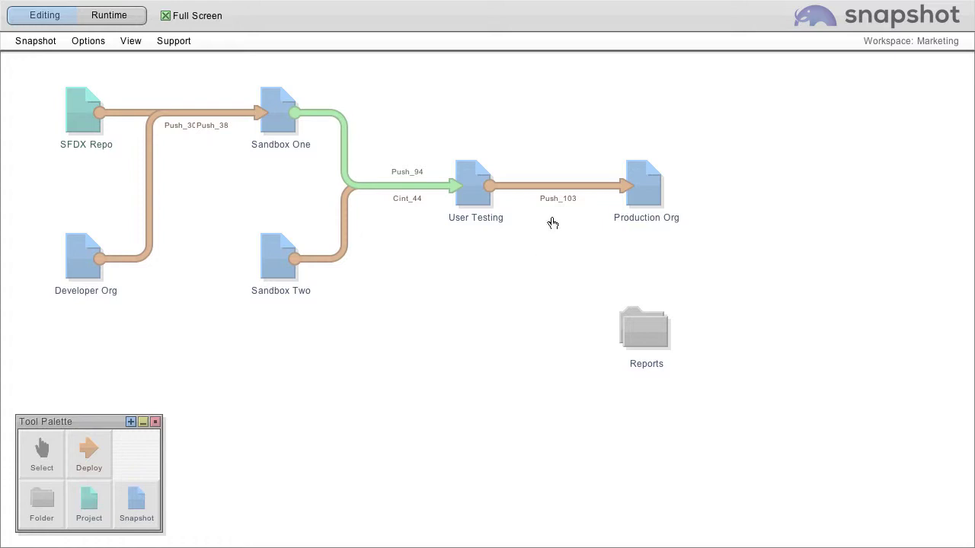
# Step: Open the Push_103 deployment between User Testing and Production Org and show its assets for deletion
pyautogui.moveTo(548, 190)
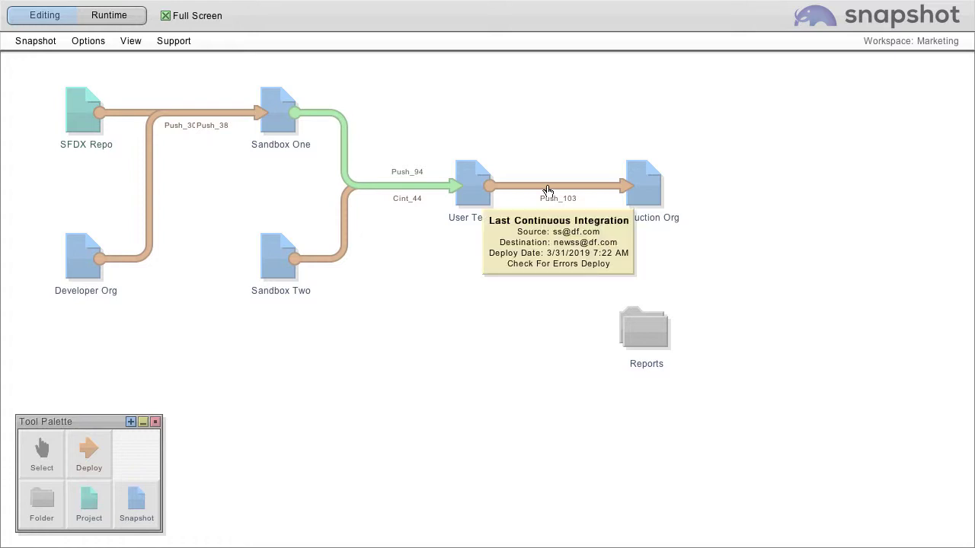
pyautogui.doubleClick(549, 189)
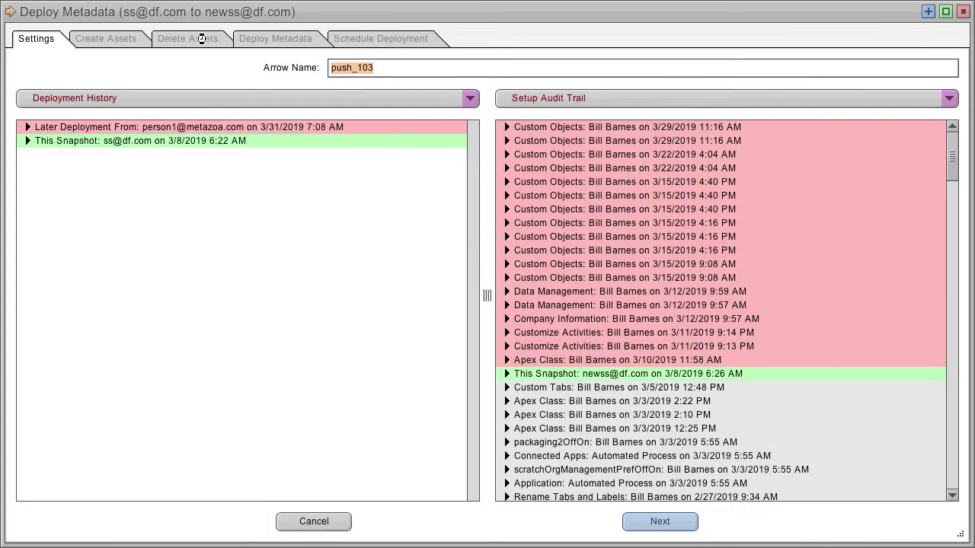
pyautogui.click(201, 39)
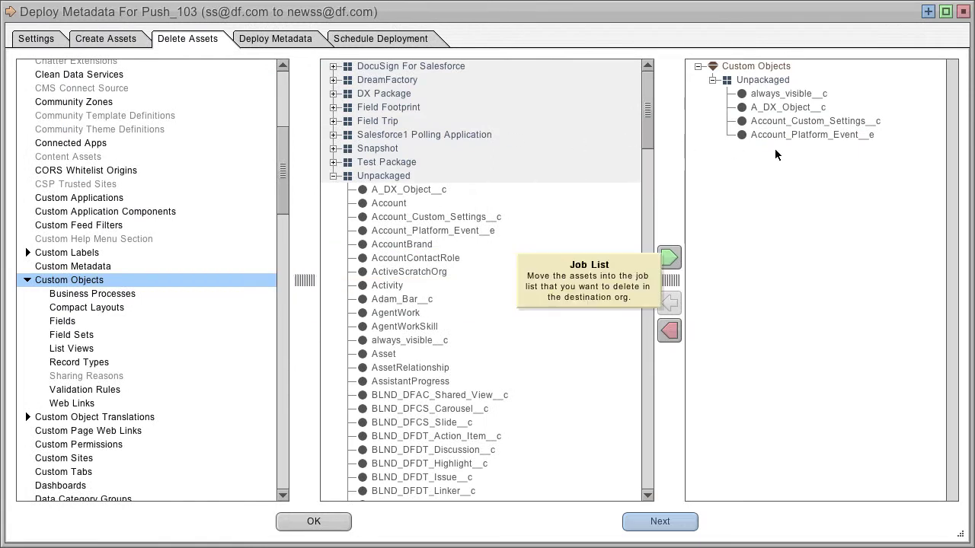
# Step: Add the custom field A_Long_Number__c of the unpackaged Account object to the delete job list
pyautogui.click(65, 321)
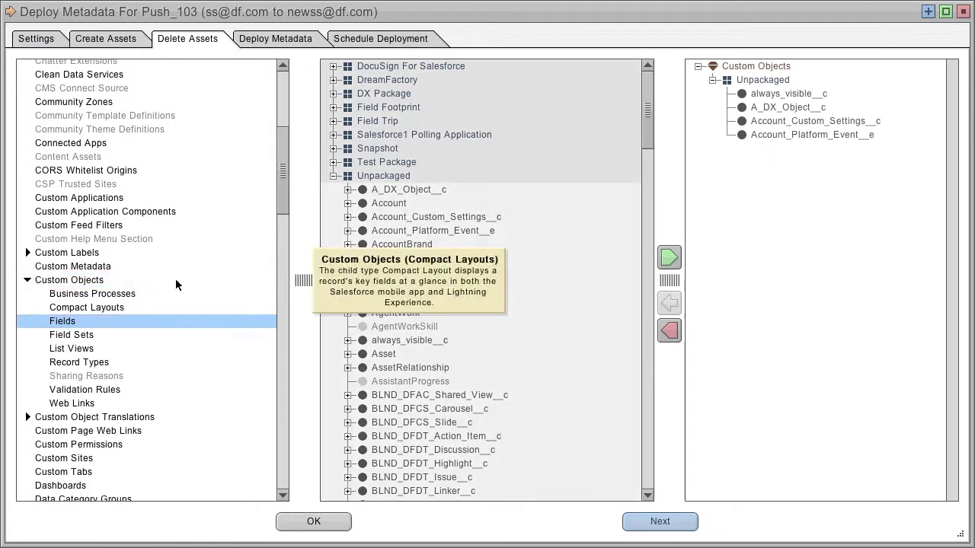
pyautogui.click(348, 203)
pyautogui.click(440, 230)
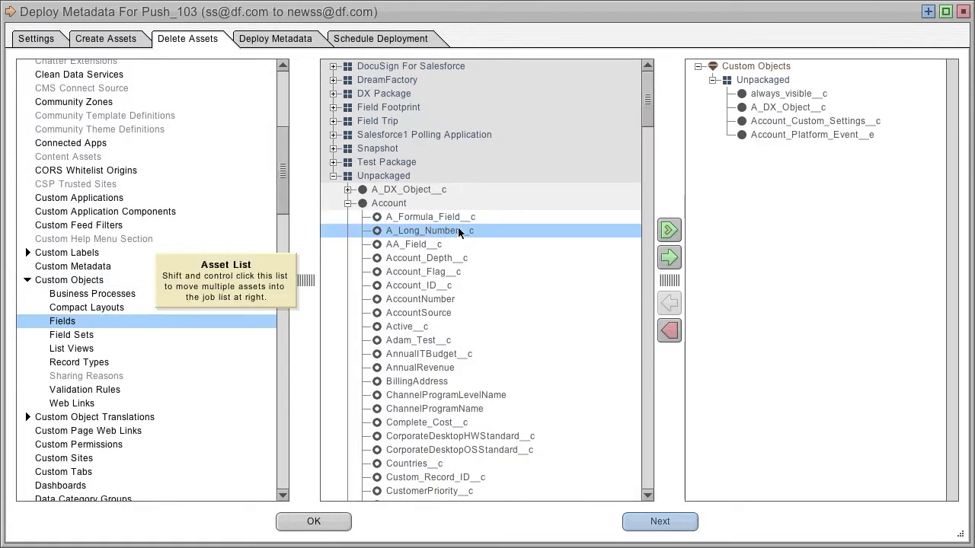
pyautogui.click(671, 259)
# Step: Add the Account field Account_Depth__c to the delete job list
pyautogui.click(420, 246)
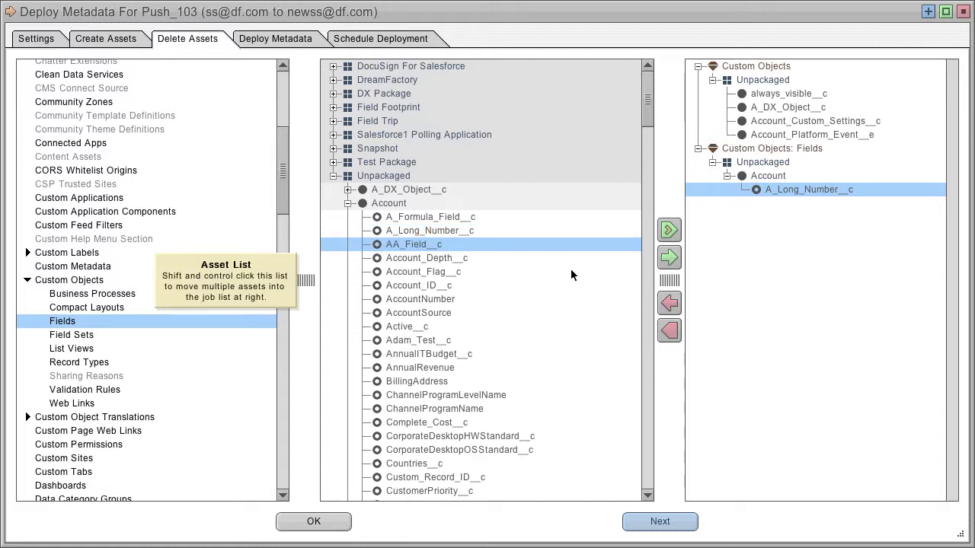
pyautogui.click(450, 259)
pyautogui.click(670, 259)
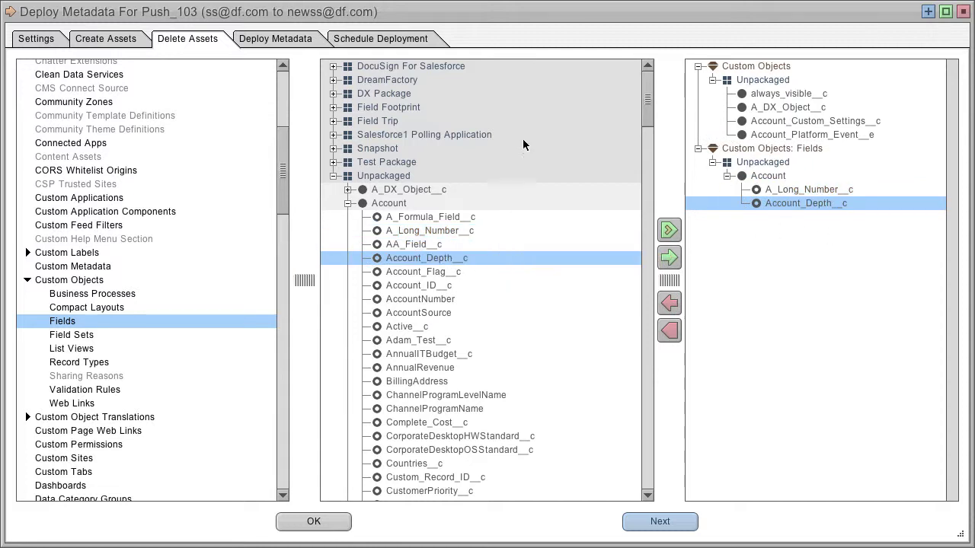
# Step: Review the Push_103 deployment options and delete job list, and accept the deployment settings without validating or deploying
pyautogui.click(292, 41)
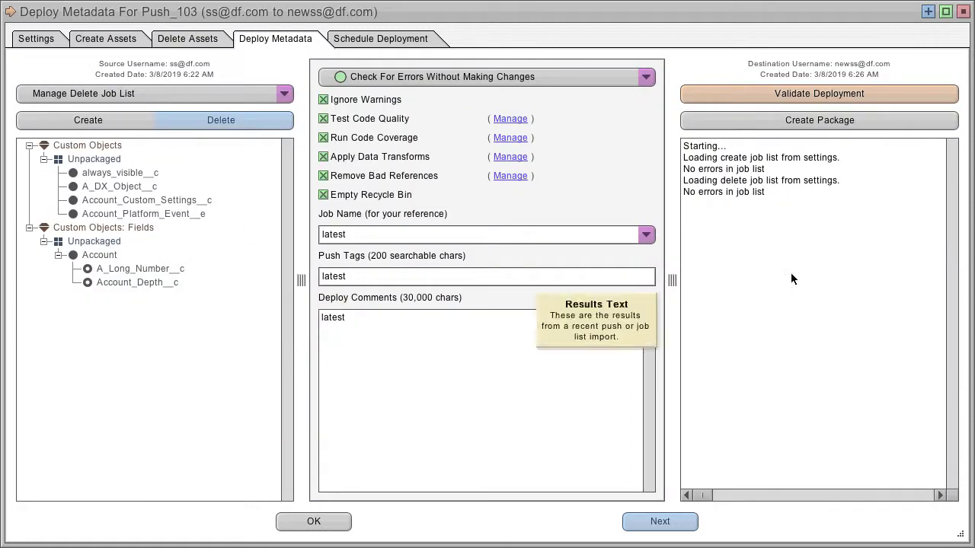
pyautogui.click(303, 522)
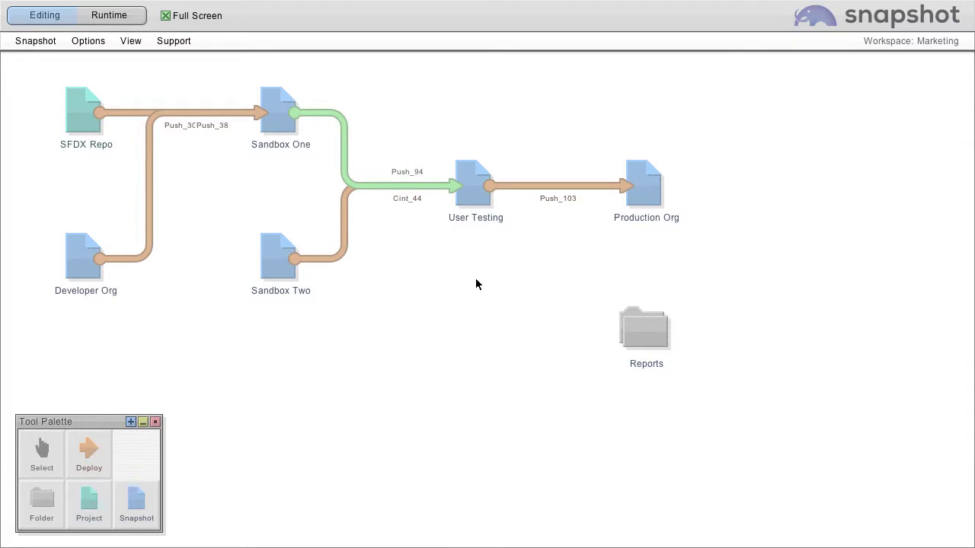